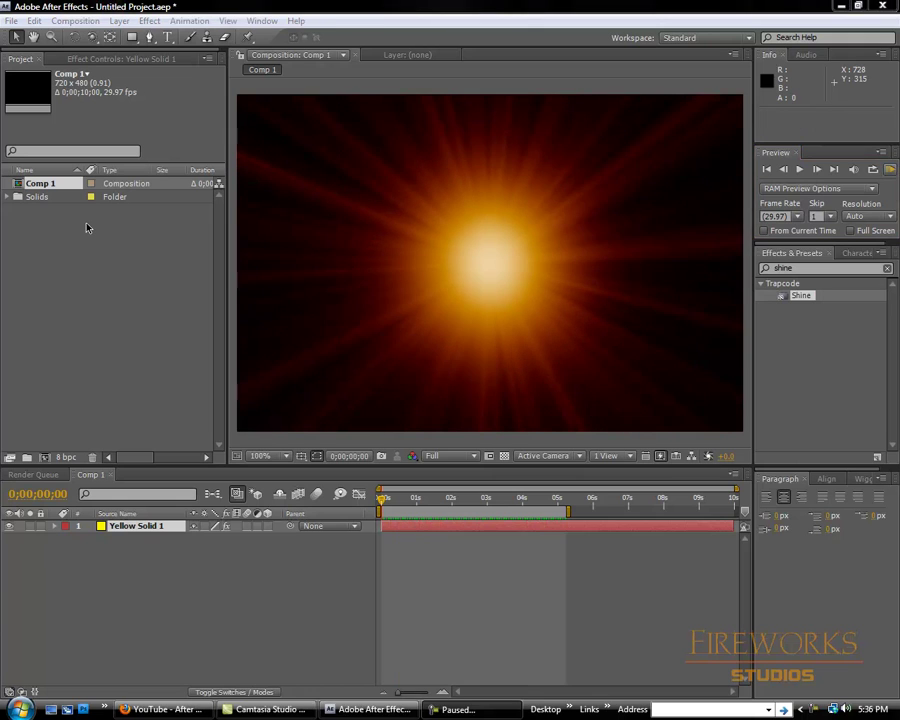
# Stop the Comp 1 RAM preview of the orange Shine sun and return to the start
pyautogui.press('space')
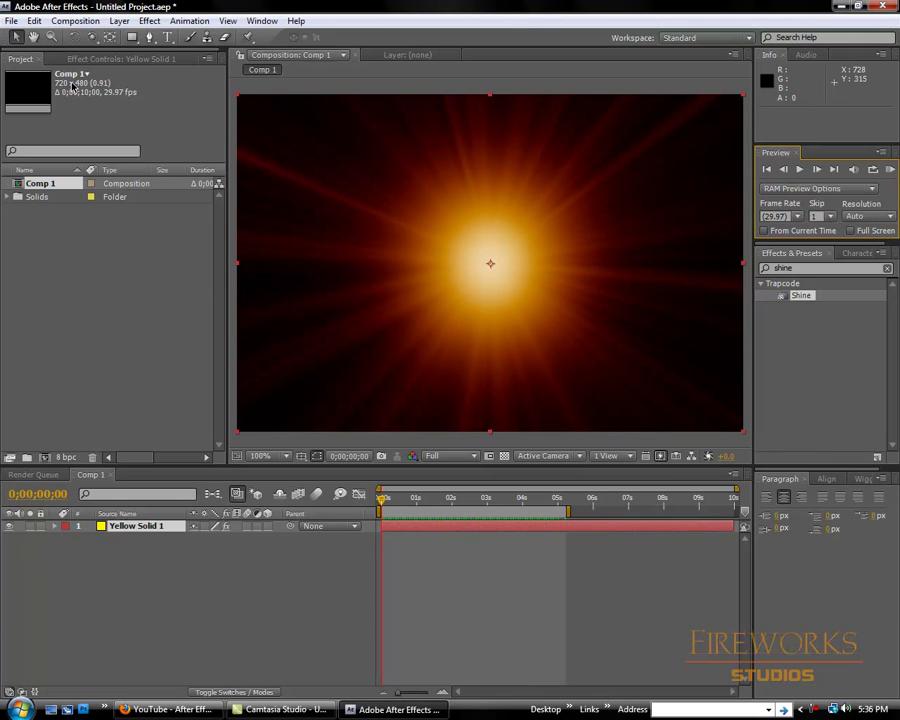
# Create a new composition, Comp 2, with the default settings
pyautogui.click(75, 20)
pyautogui.click(112, 37)
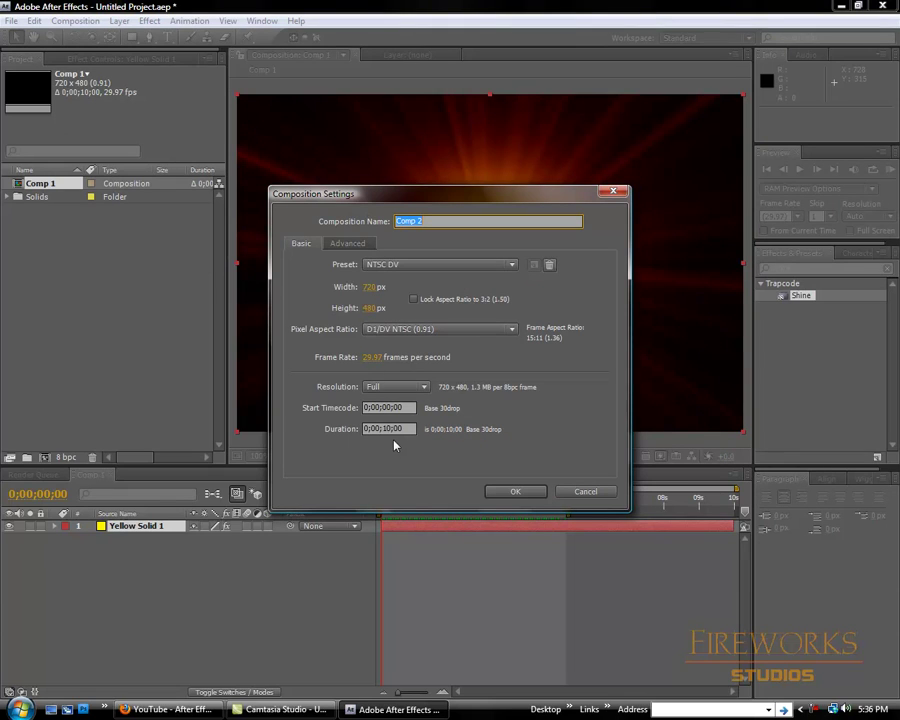
pyautogui.click(500, 490)
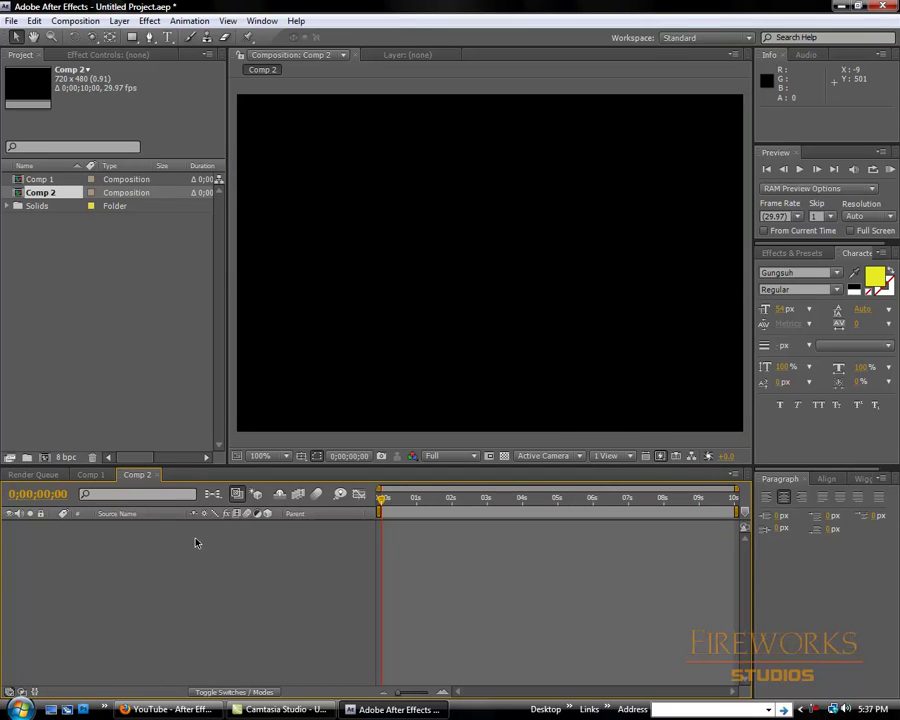
# Add a full-frame yellow (FFD800) solid, Yellow Solid 2, to Comp 2
pyautogui.rightClick(178, 551)
pyautogui.moveTo(345, 498)
pyautogui.click(415, 595)
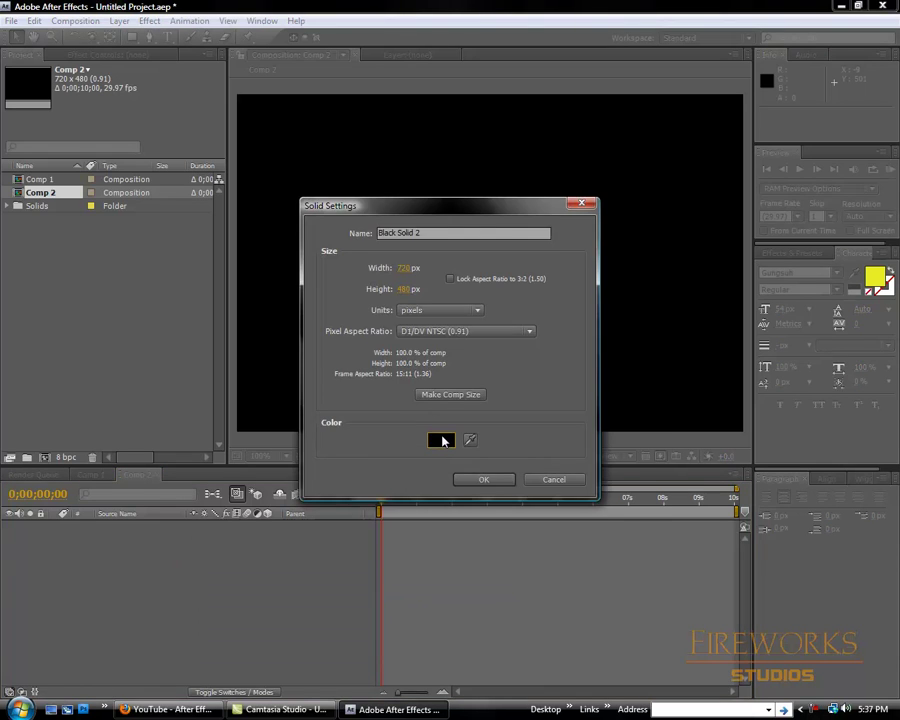
pyautogui.click(440, 440)
pyautogui.moveTo(495, 600); pyautogui.dragTo(494, 593)
pyautogui.moveTo(472, 491); pyautogui.dragTo(478, 442)
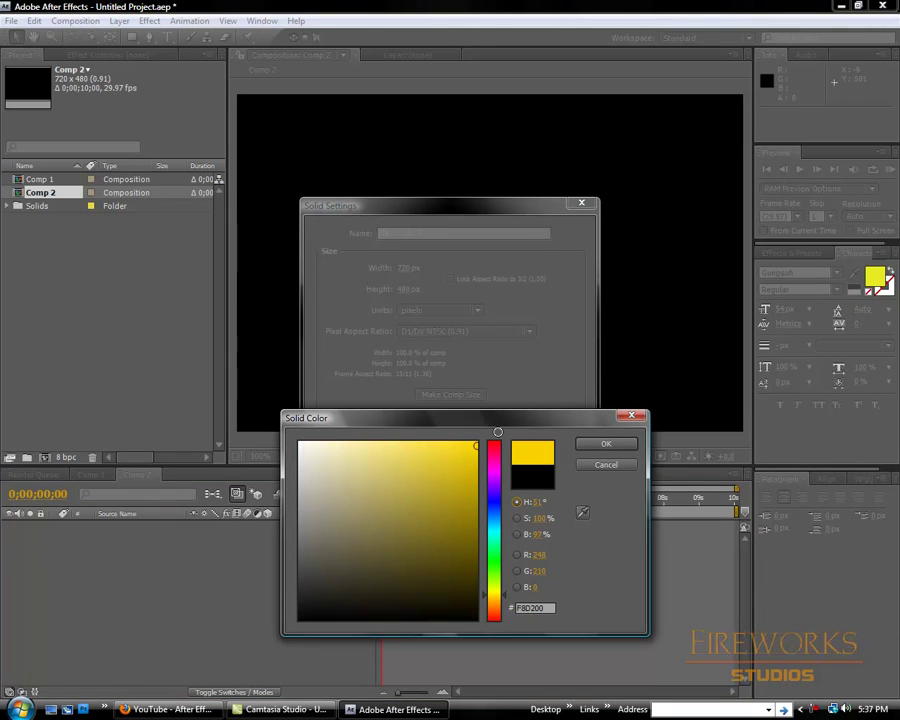
pyautogui.click(607, 443)
pyautogui.click(480, 479)
pyautogui.click(790, 253)
# Find the Shine effect with a search for 'shine' and apply it to Yellow Solid 2
pyautogui.click(790, 268)
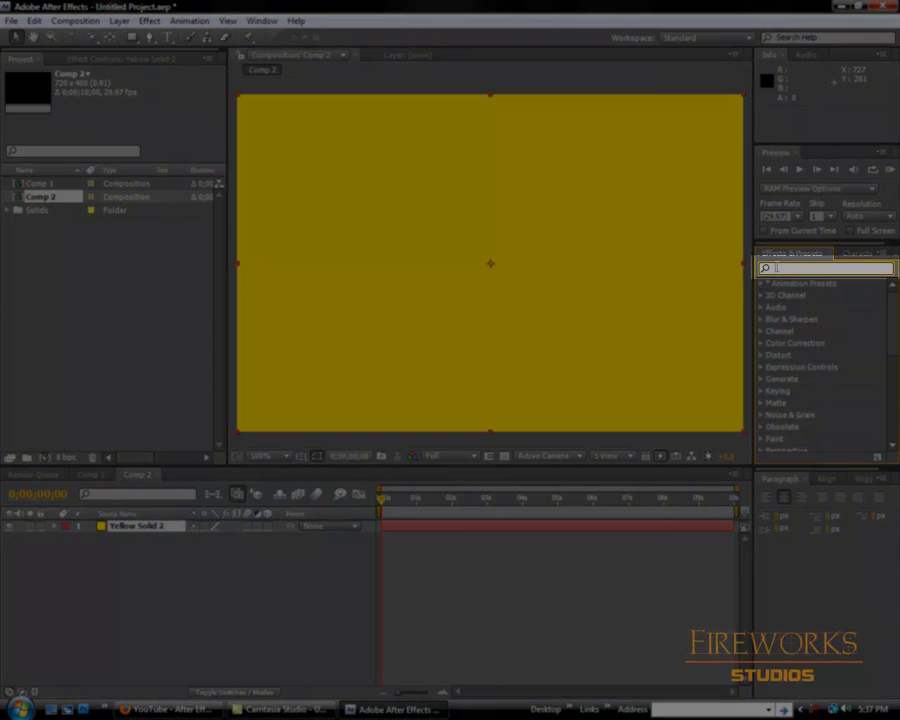
pyautogui.write('shine')
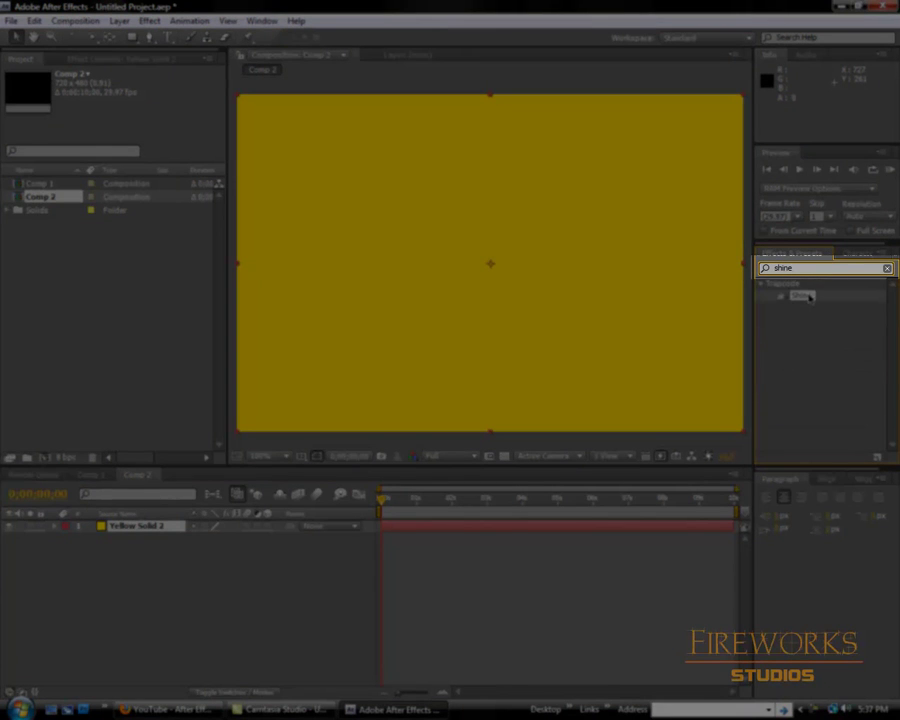
pyautogui.moveTo(808, 296); pyautogui.dragTo(570, 280)
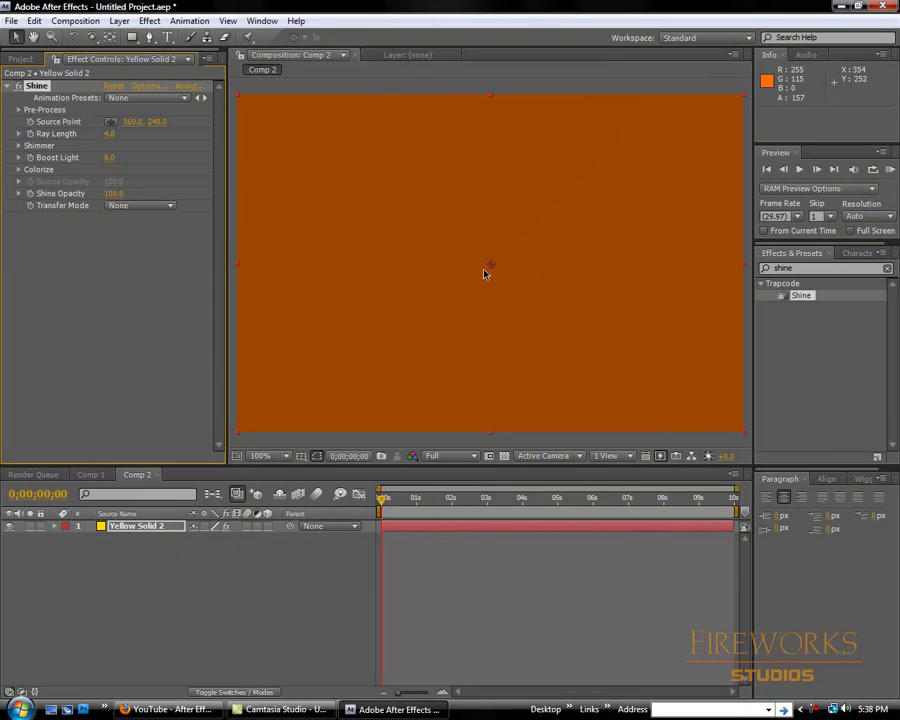
# Turn on Shine's Pre-Process Use Mask, with Mask Radius 77 and Mask Feather 113
pyautogui.click(18, 110)
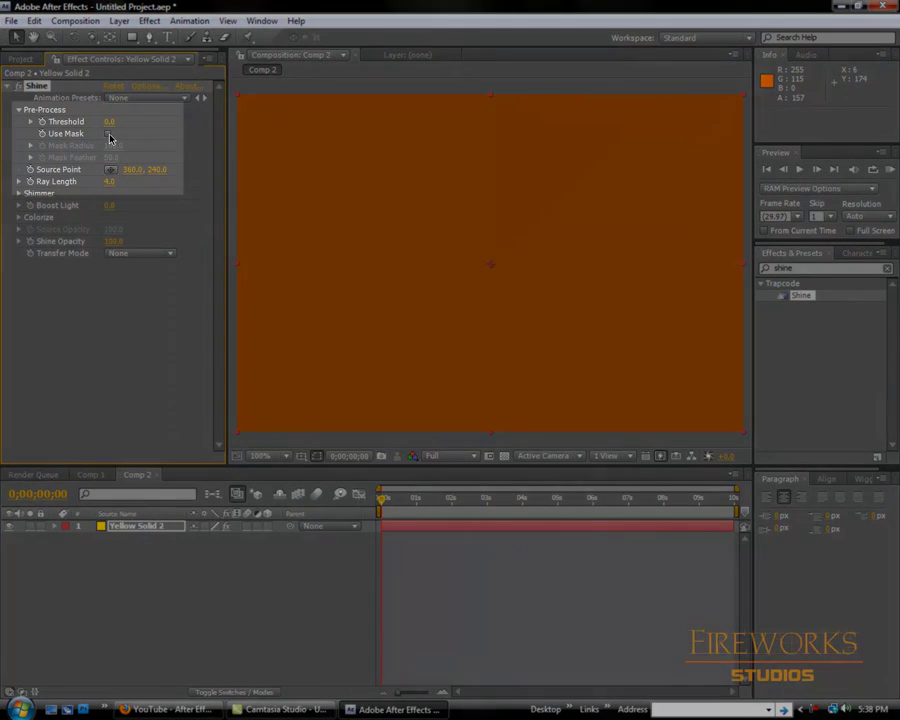
pyautogui.click(107, 133)
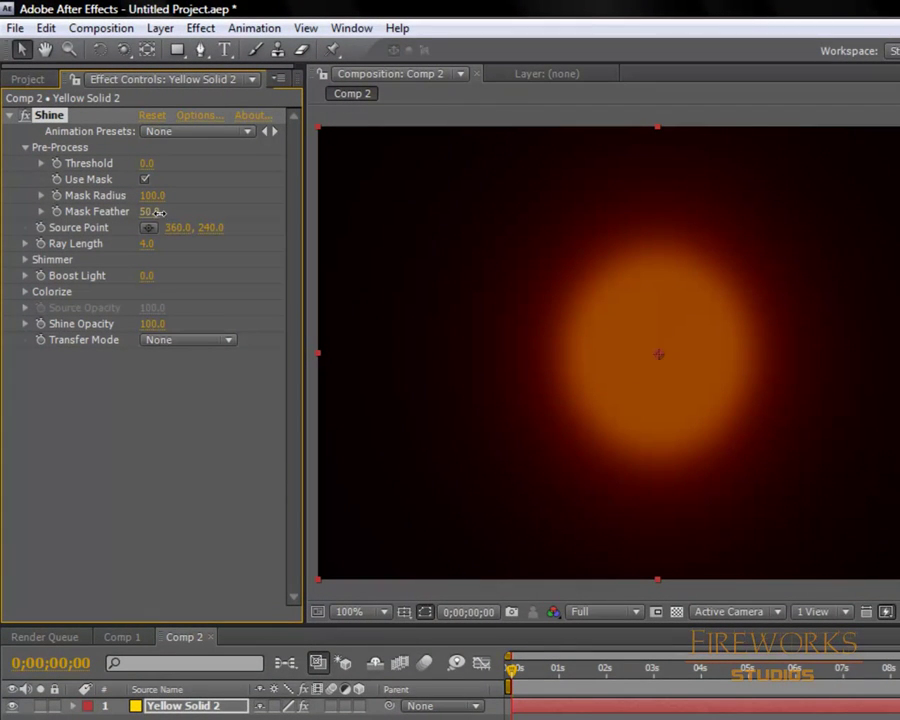
pyautogui.moveTo(155, 212); pyautogui.dragTo(213, 228)
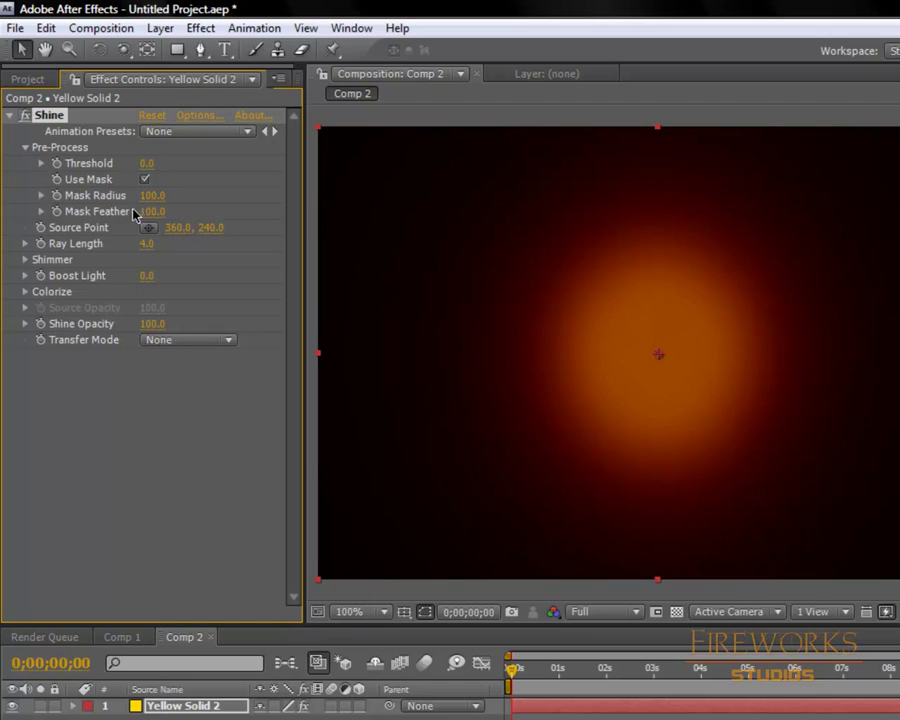
pyautogui.moveTo(175, 195); pyautogui.dragTo(138, 201)
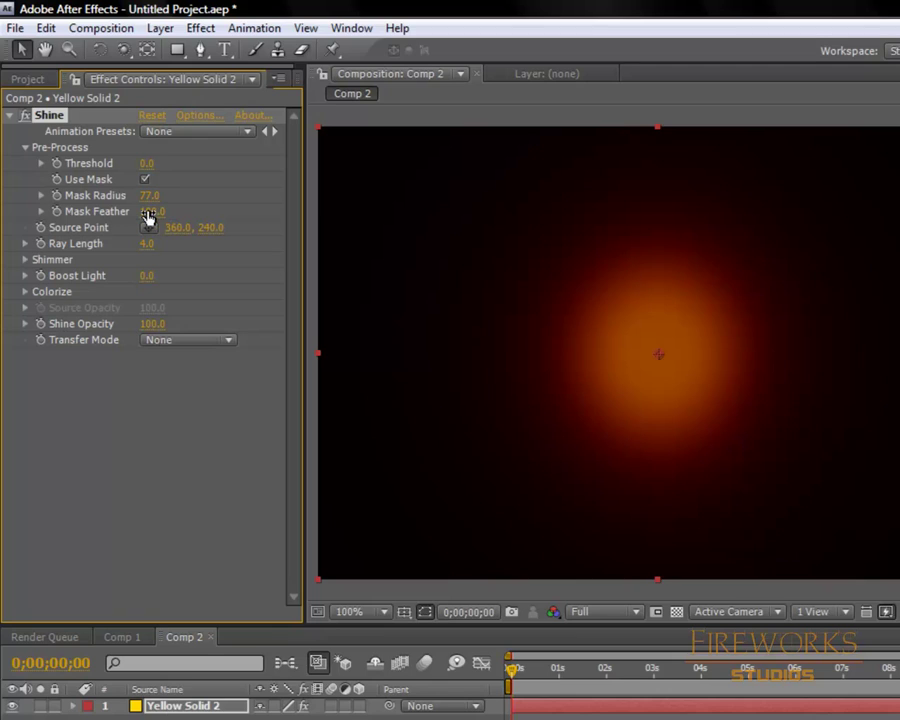
pyautogui.moveTo(147, 205); pyautogui.dragTo(151, 204)
# Collapse Pre-Process and try Shimmer Amount values of 300, then 500
pyautogui.click(25, 147)
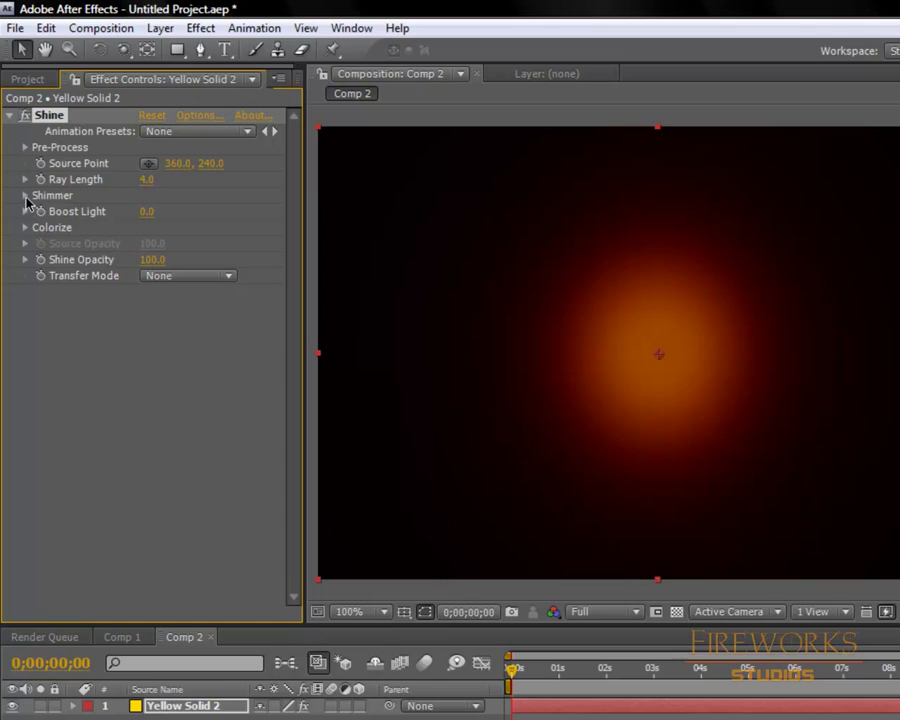
pyautogui.click(25, 196)
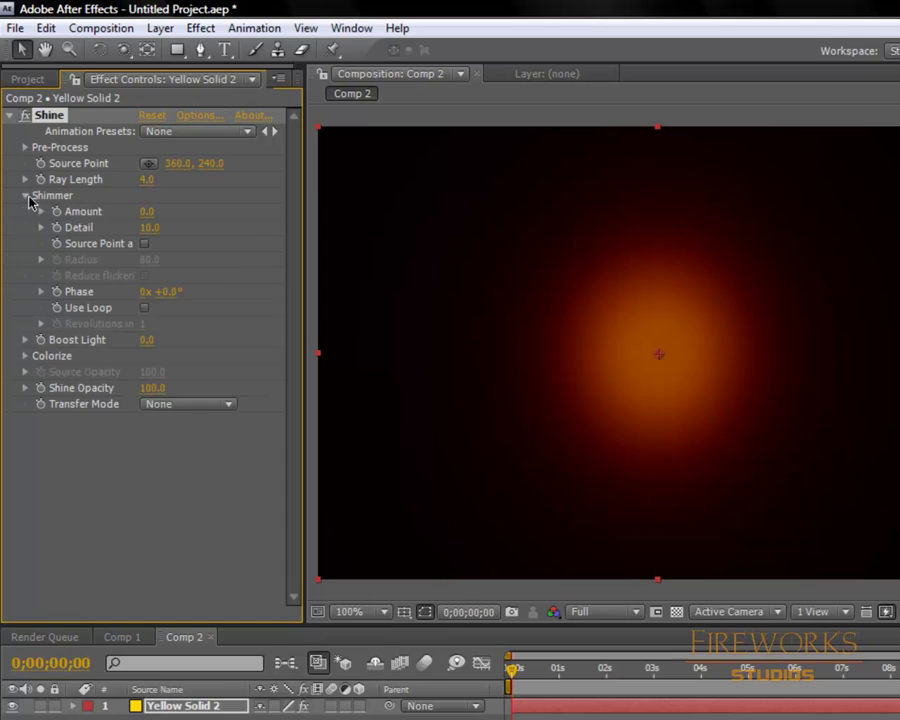
pyautogui.click(147, 212)
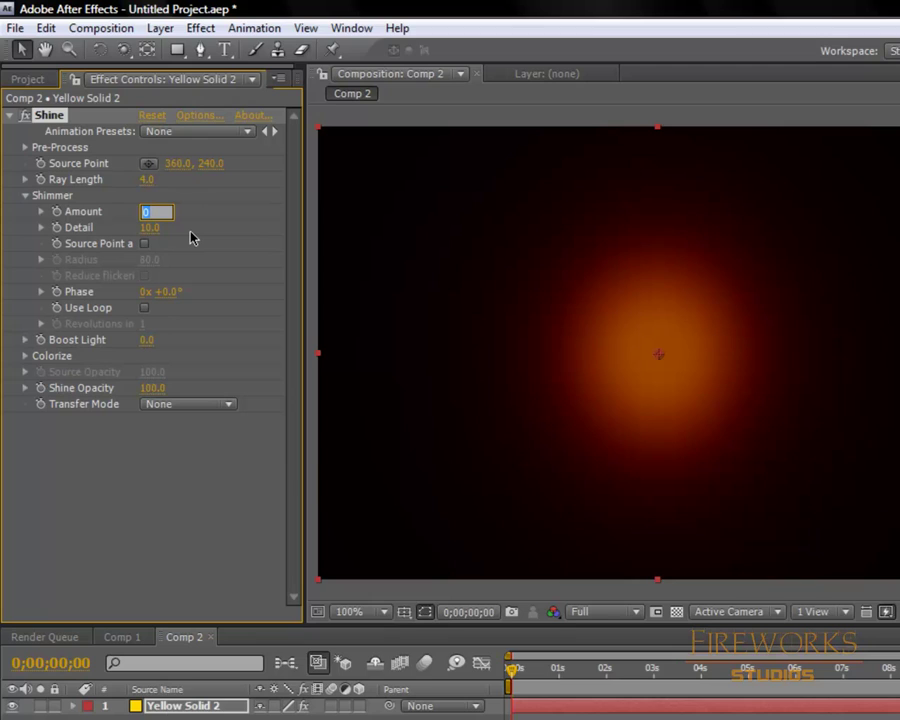
pyautogui.write('300')
pyautogui.click(148, 459)
pyautogui.click(153, 212)
pyautogui.write('500')
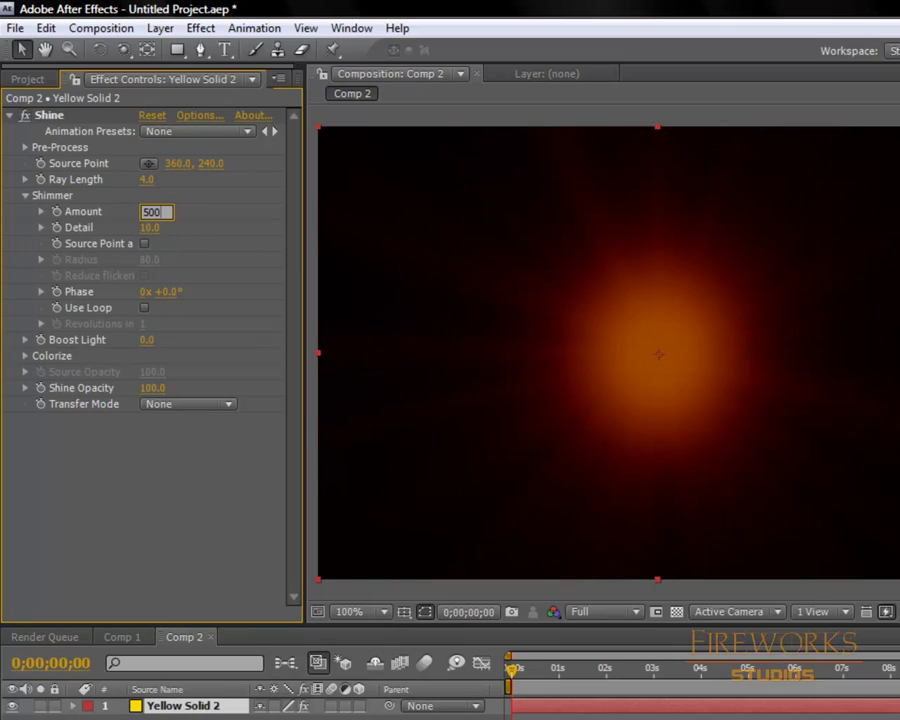
pyautogui.click(139, 461)
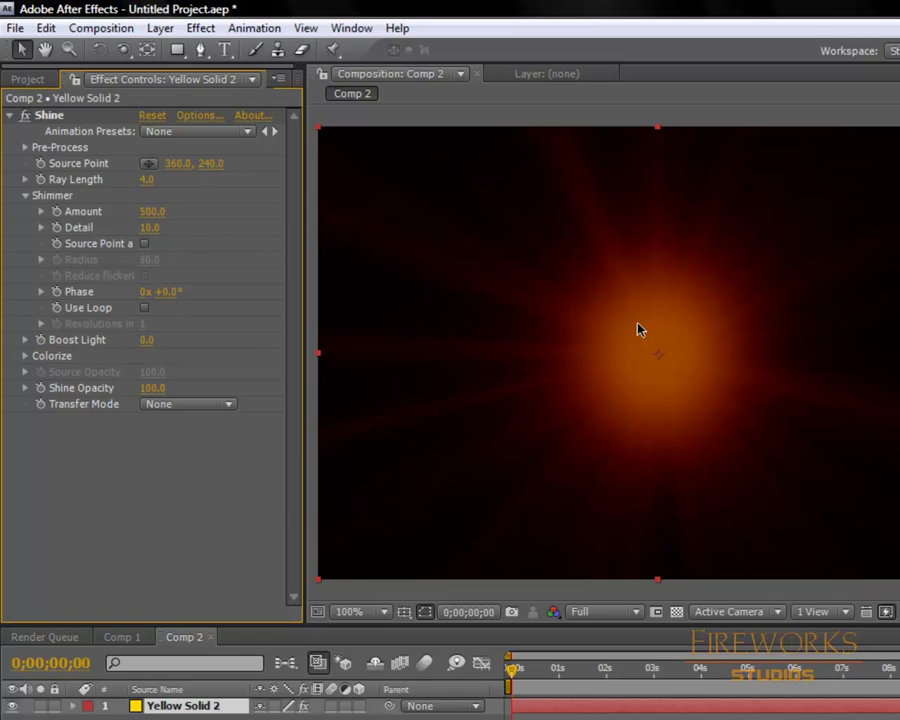
# Set Shimmer Detail to 30 and settle Shimmer Amount at 400
pyautogui.click(148, 228)
pyautogui.write('30')
pyautogui.press('Return')
pyautogui.click(151, 212)
pyautogui.write('400')
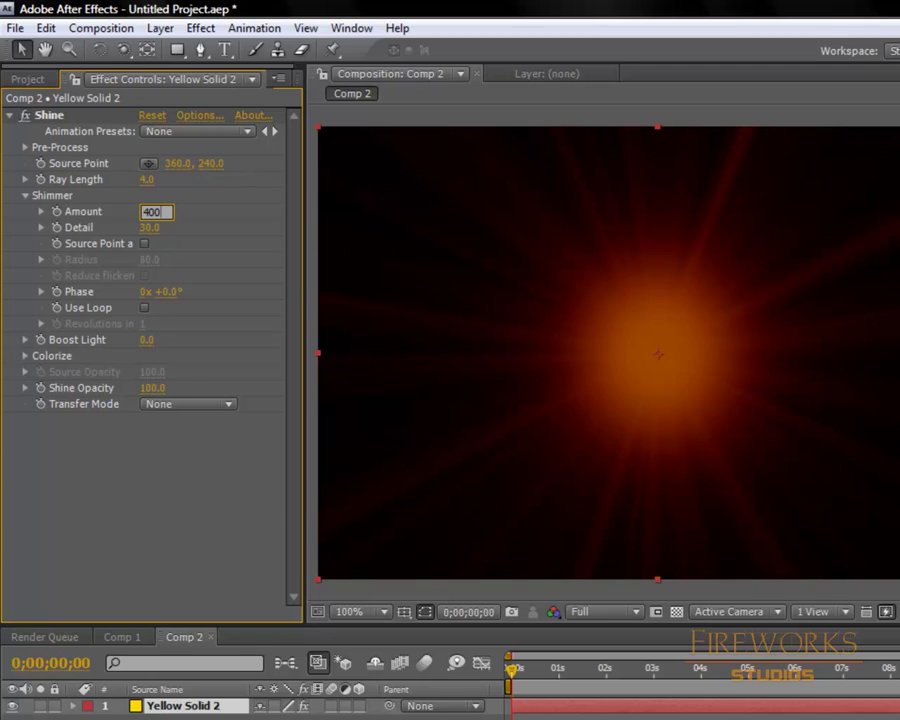
pyautogui.press('Return')
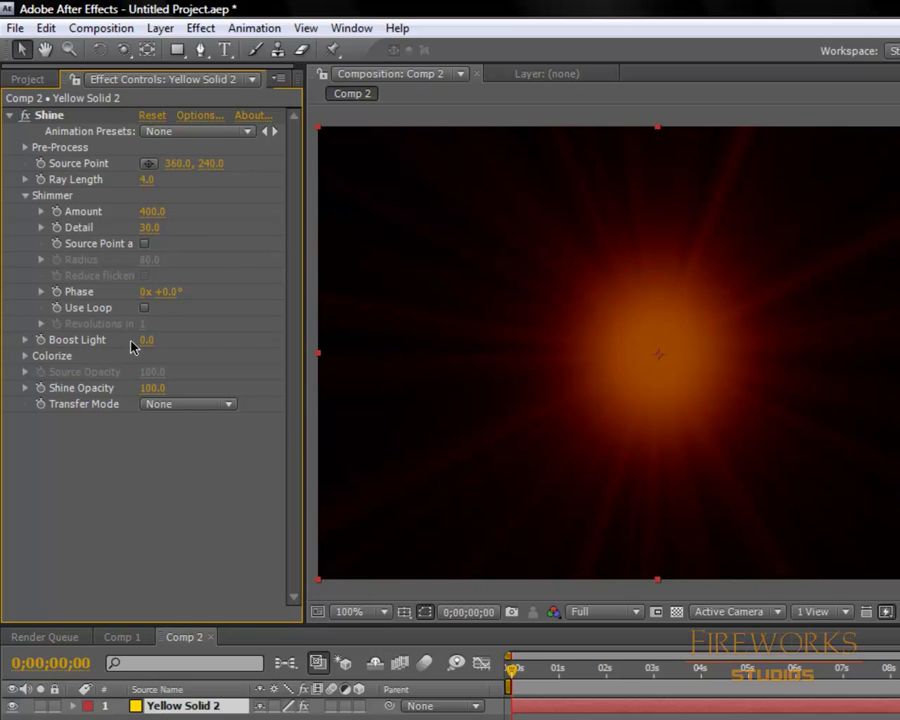
# Raise Boost Light and enable Source Point affect (radius 80) and Use Loop at 1 revolution
pyautogui.moveTo(145, 342); pyautogui.dragTo(177, 341)
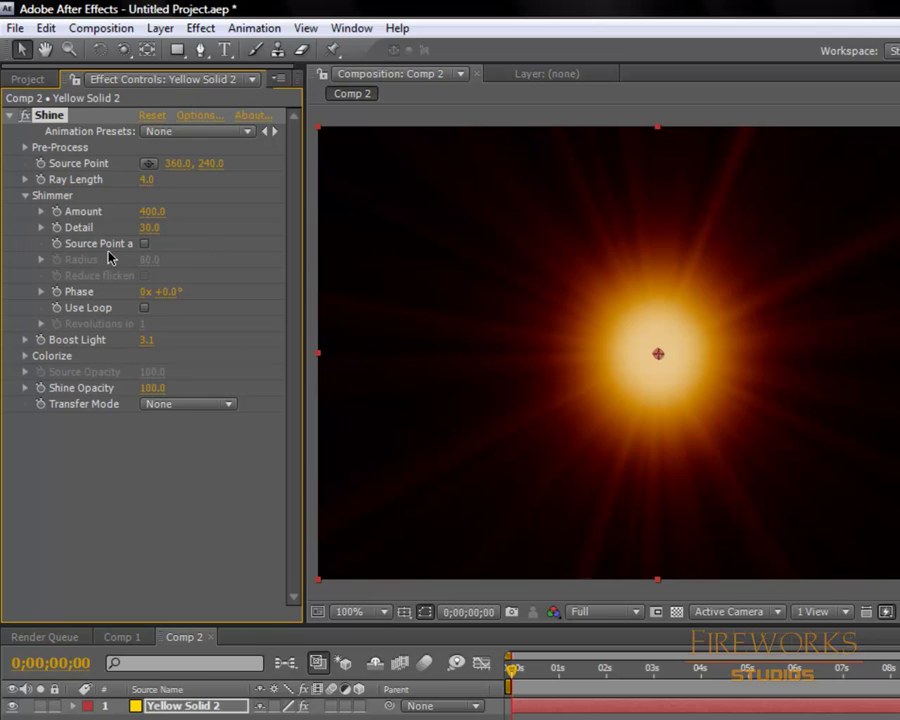
pyautogui.click(144, 244)
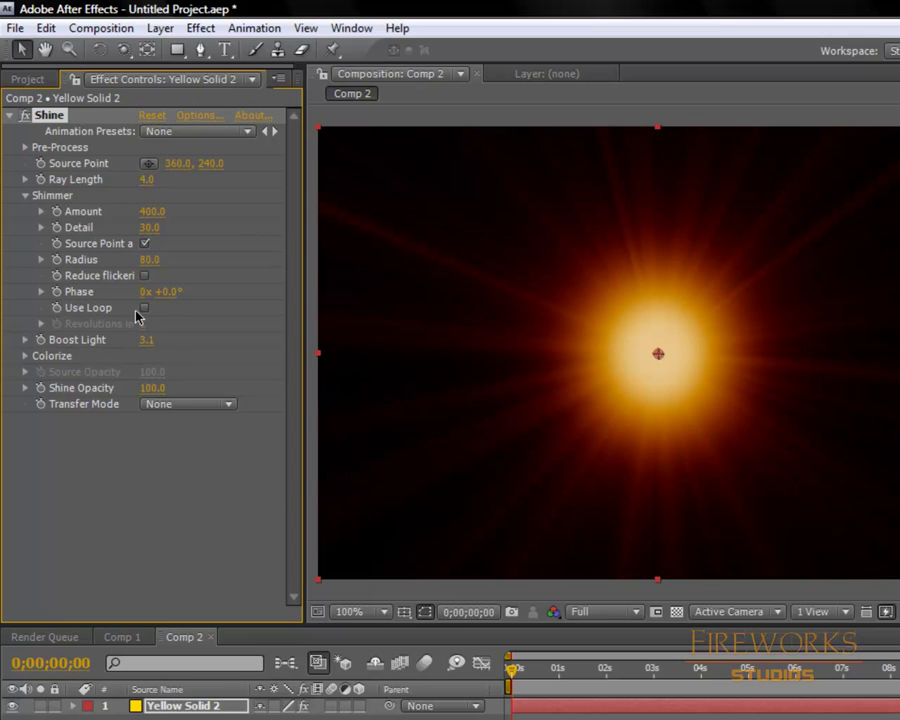
pyautogui.click(144, 308)
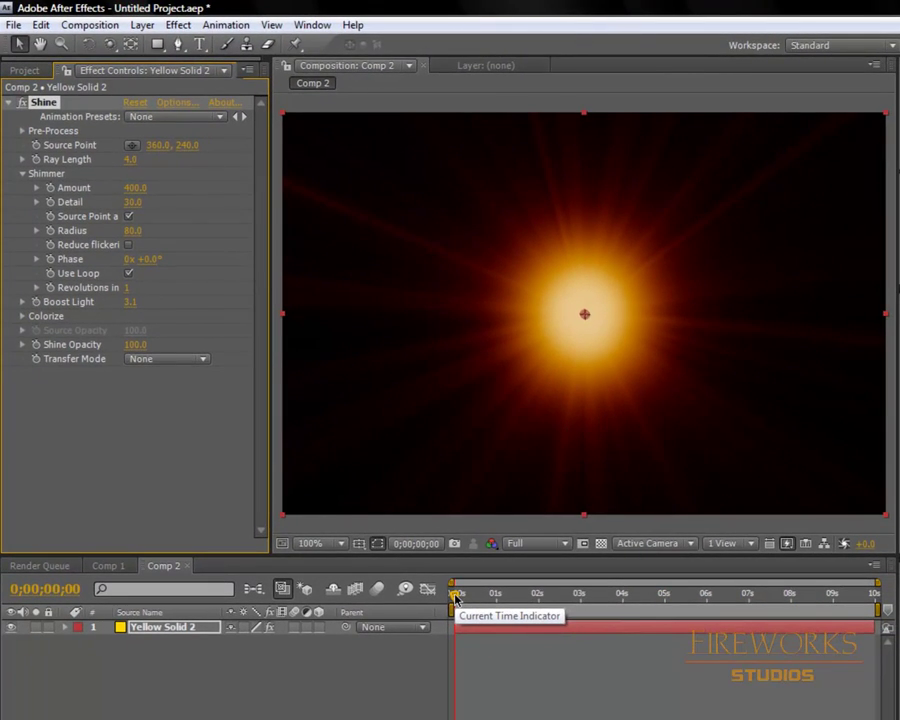
# Scrub to the comp's end, preview the animation, and return to the start
pyautogui.moveTo(455, 598); pyautogui.dragTo(873, 596)
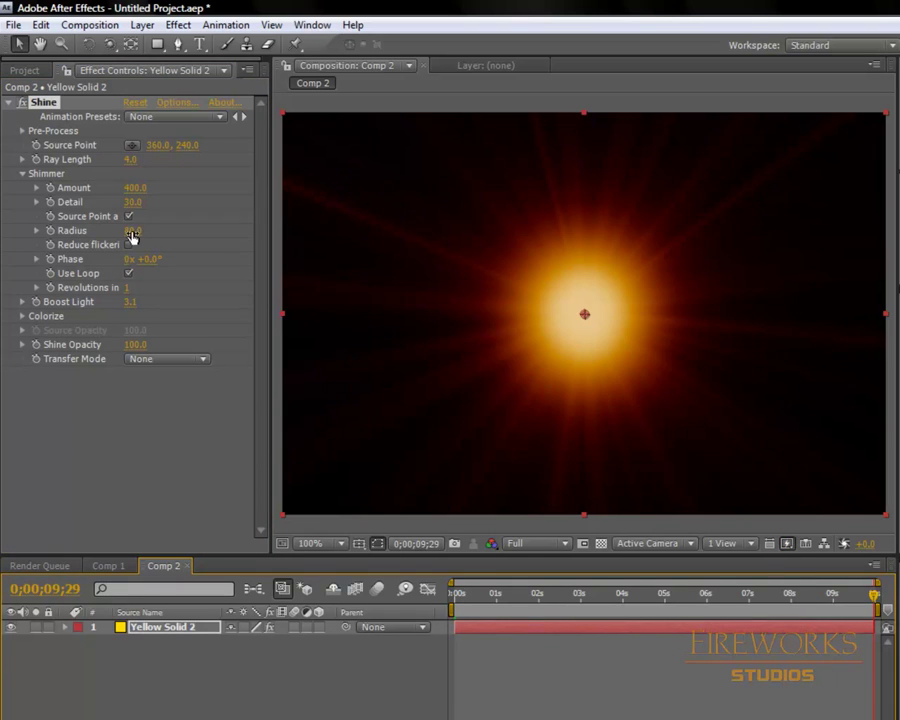
pyautogui.press('space')
pyautogui.press('Home')
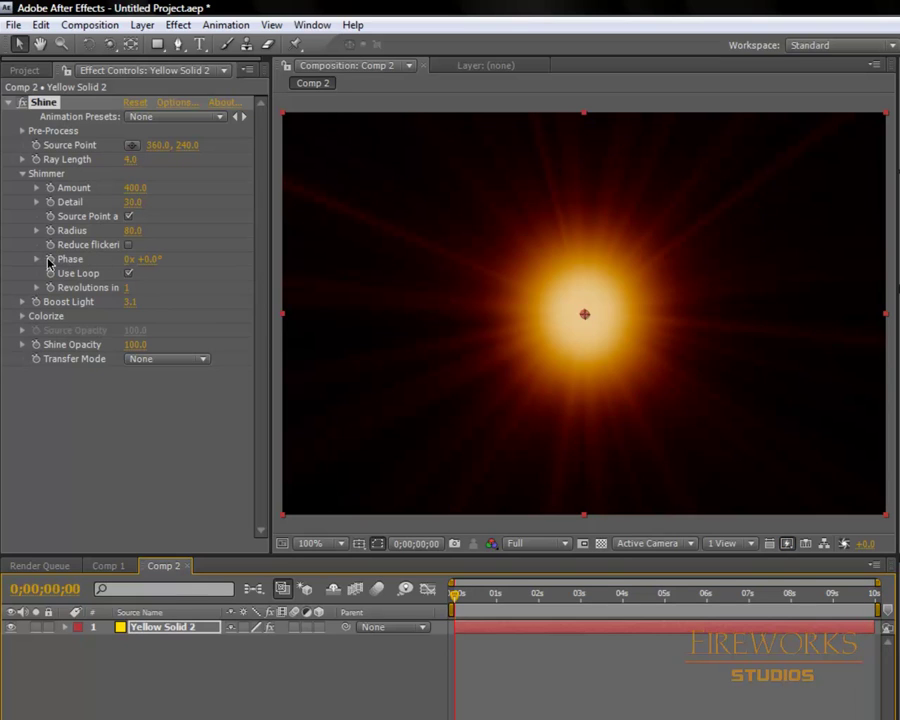
# Keyframe Shimmer Phase from 0x at 0;00;00;00 to 1x at 0;00;09;29
pyautogui.click(50, 259)
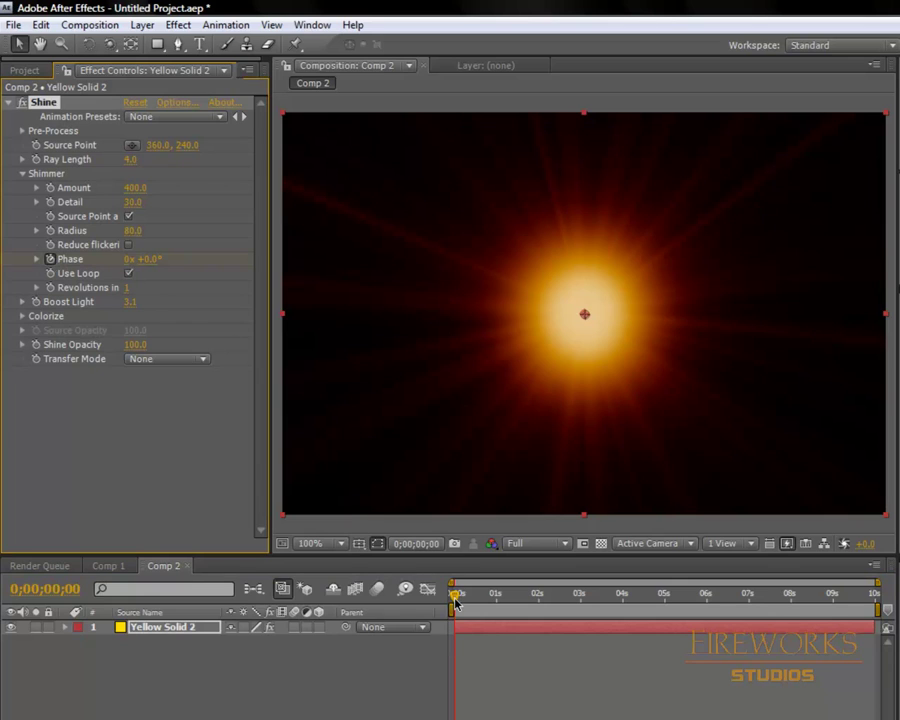
pyautogui.moveTo(455, 592); pyautogui.dragTo(876, 595)
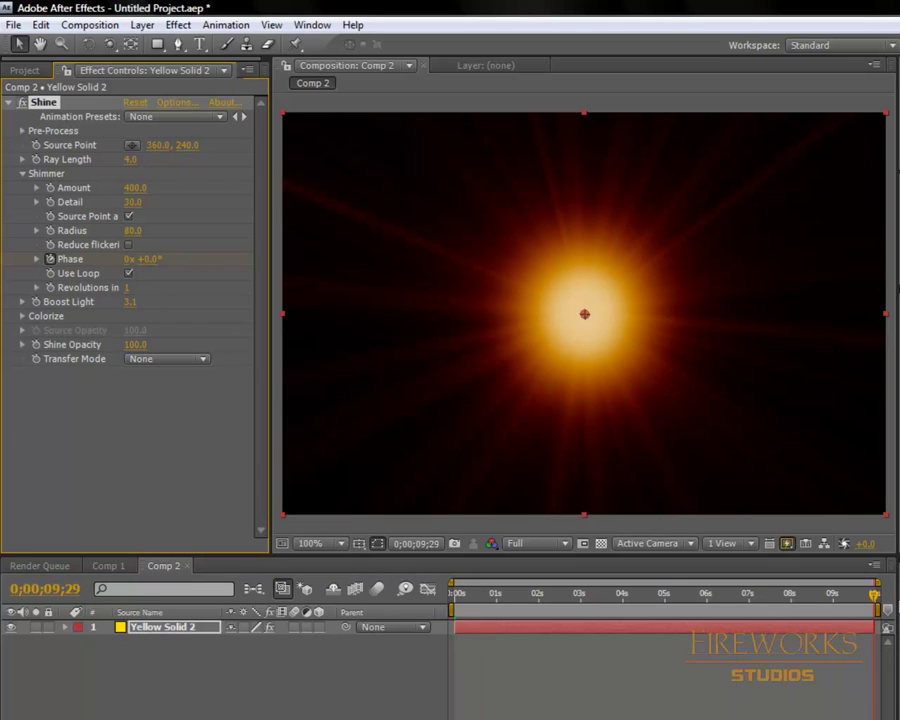
pyautogui.click(127, 259)
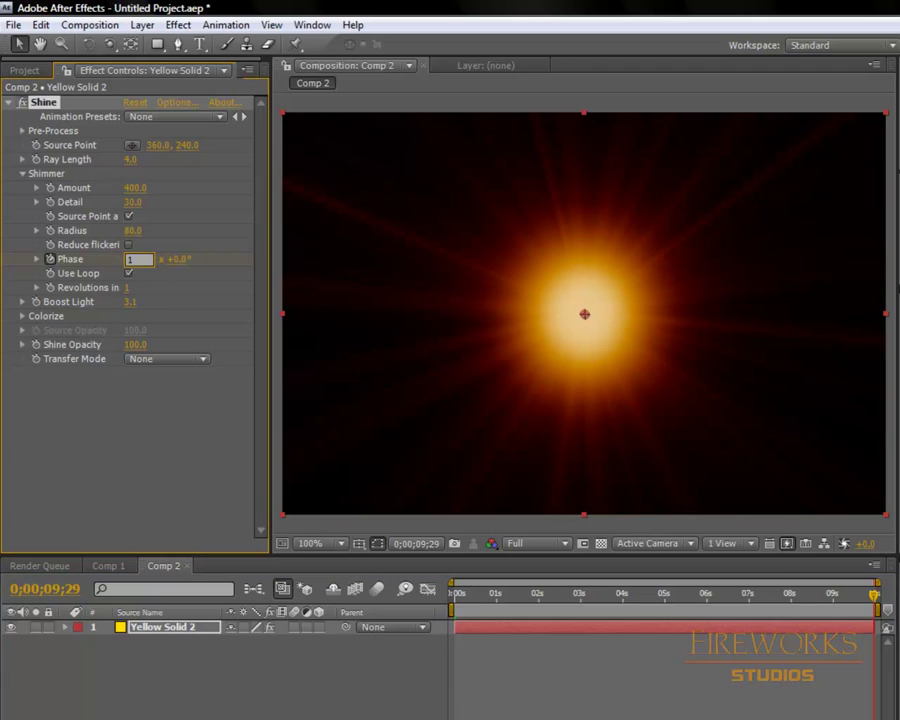
pyautogui.write('1')
pyautogui.press('Return')
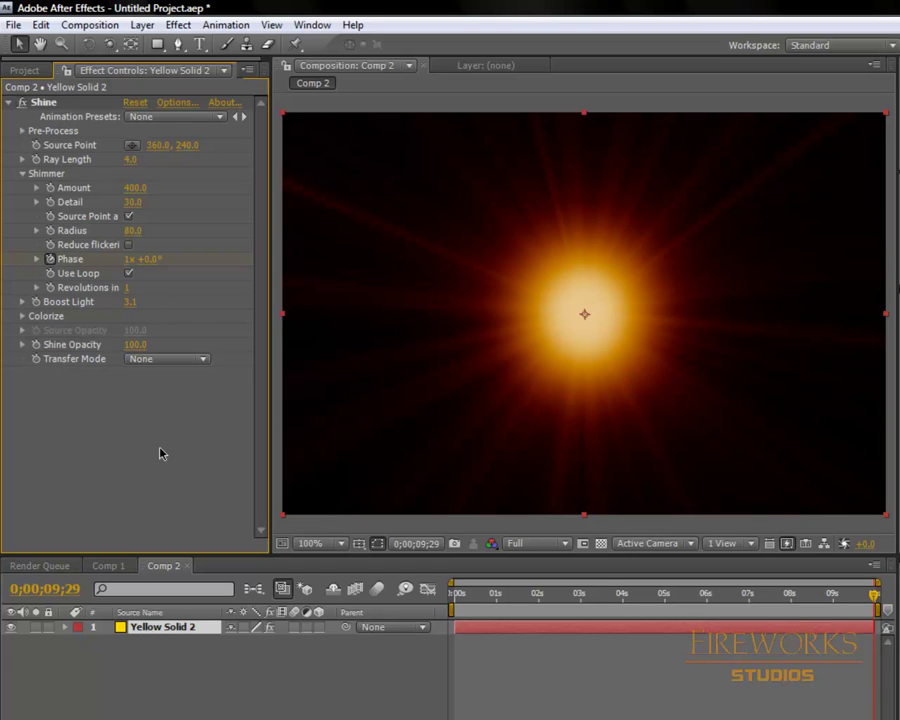
pyautogui.press('KP_0')
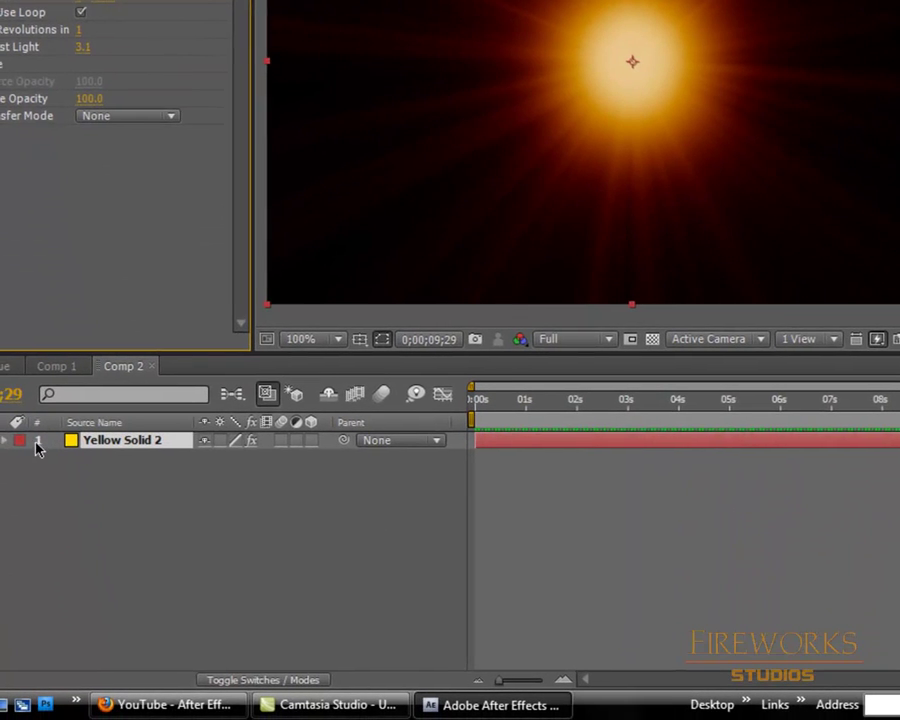
# Change the end Phase keyframe to 2x +0.0° and shorten the work area to about 3 seconds
pyautogui.click(29, 442)
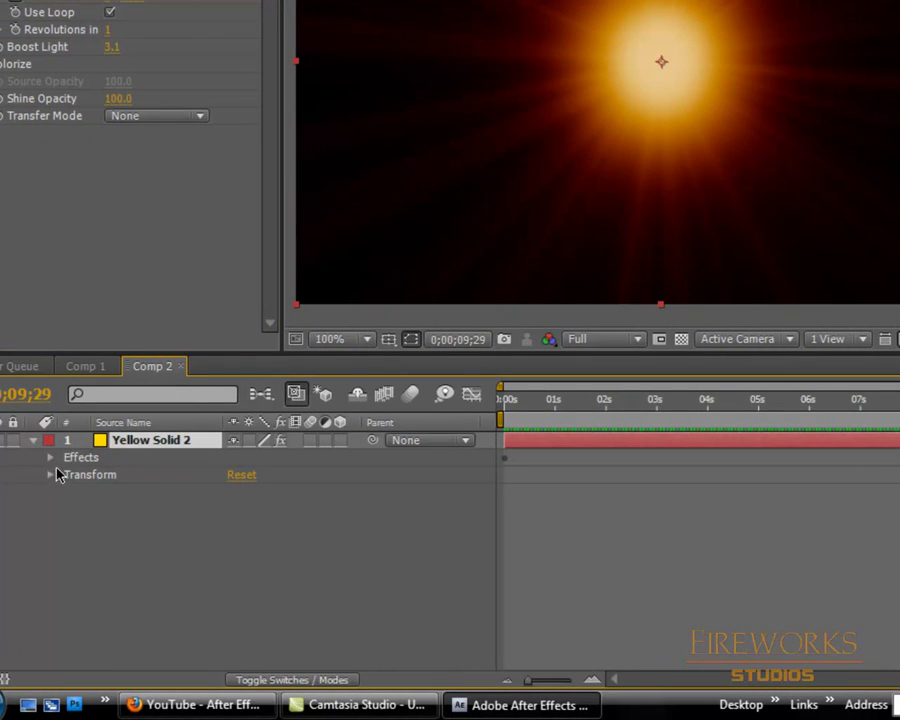
pyautogui.click(49, 458)
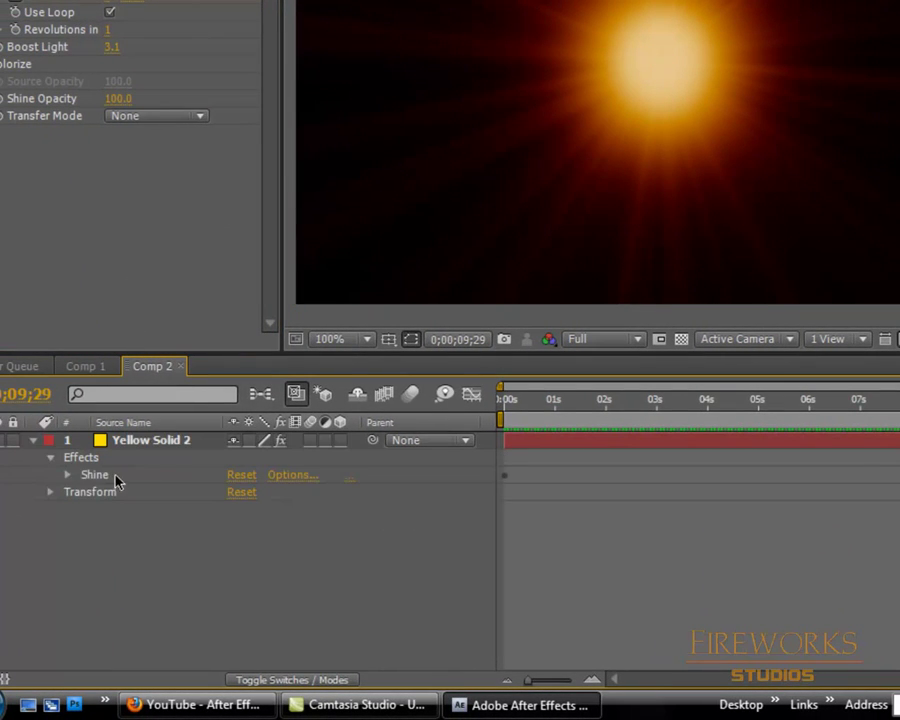
pyautogui.click(67, 476)
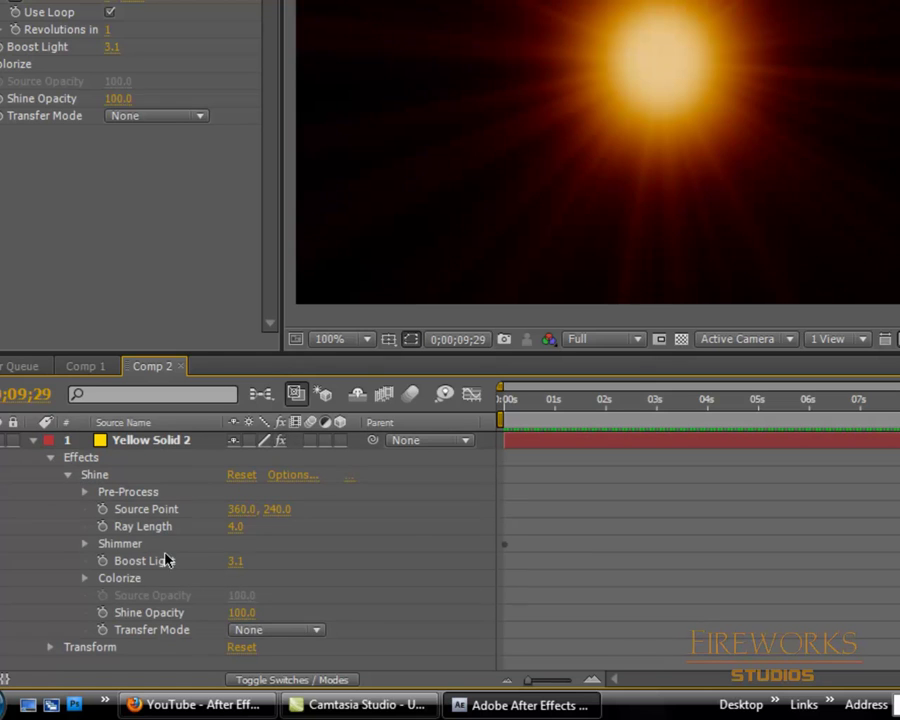
pyautogui.click(86, 544)
pyautogui.scroll(-3, 100, 560)
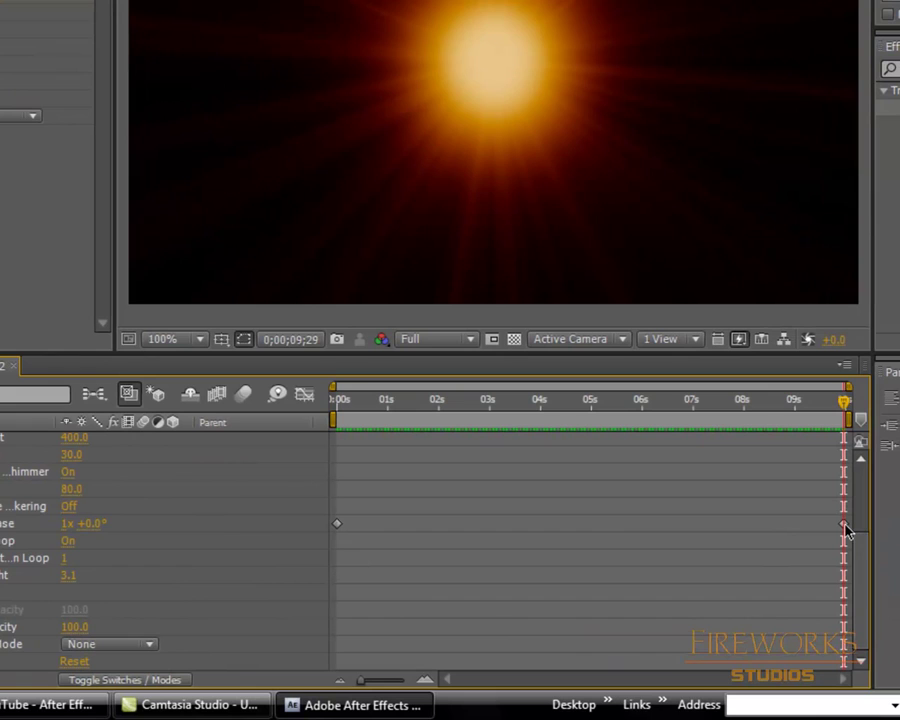
pyautogui.click(847, 523)
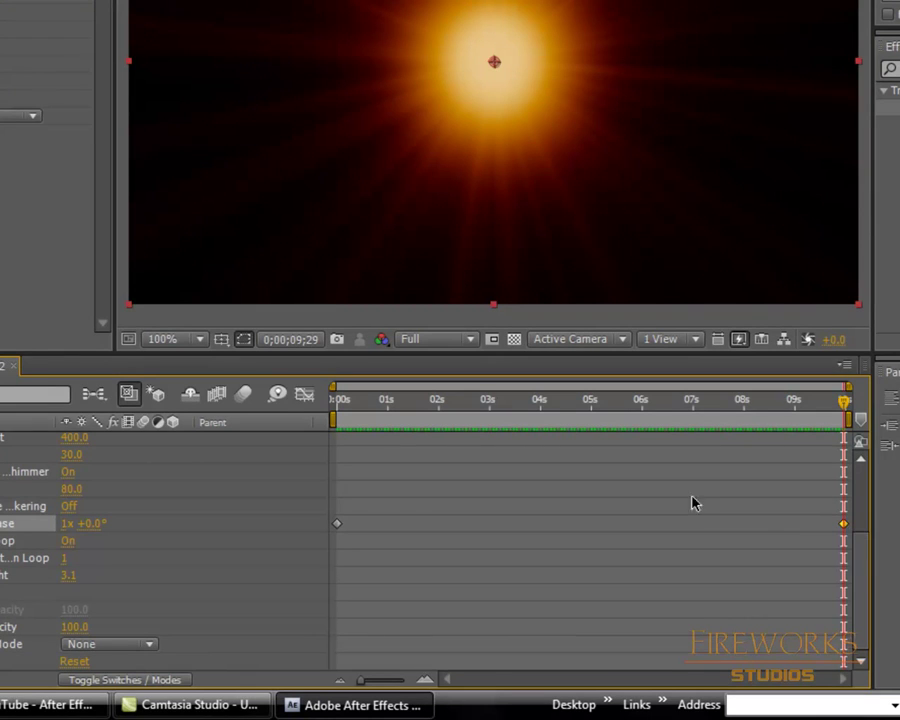
pyautogui.click(66, 524)
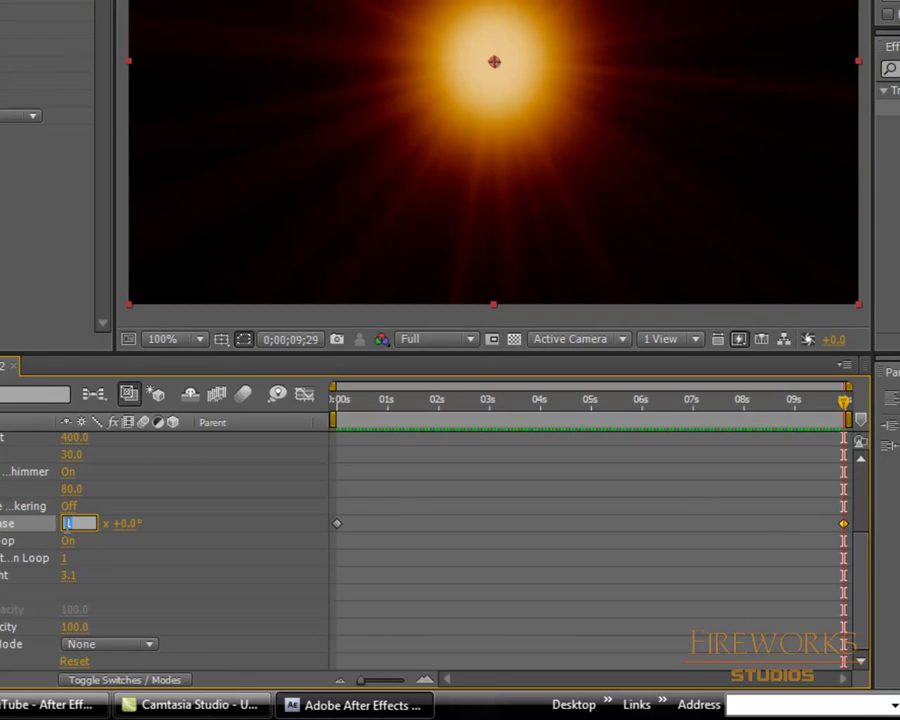
pyautogui.write('2')
pyautogui.press('Return')
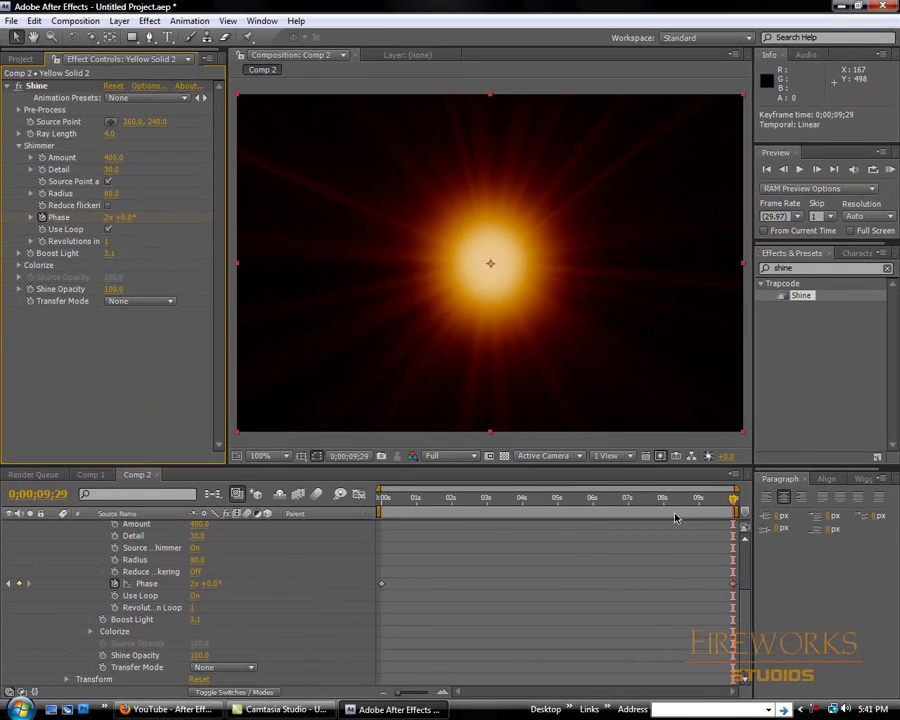
pyautogui.moveTo(733, 510); pyautogui.dragTo(490, 510)
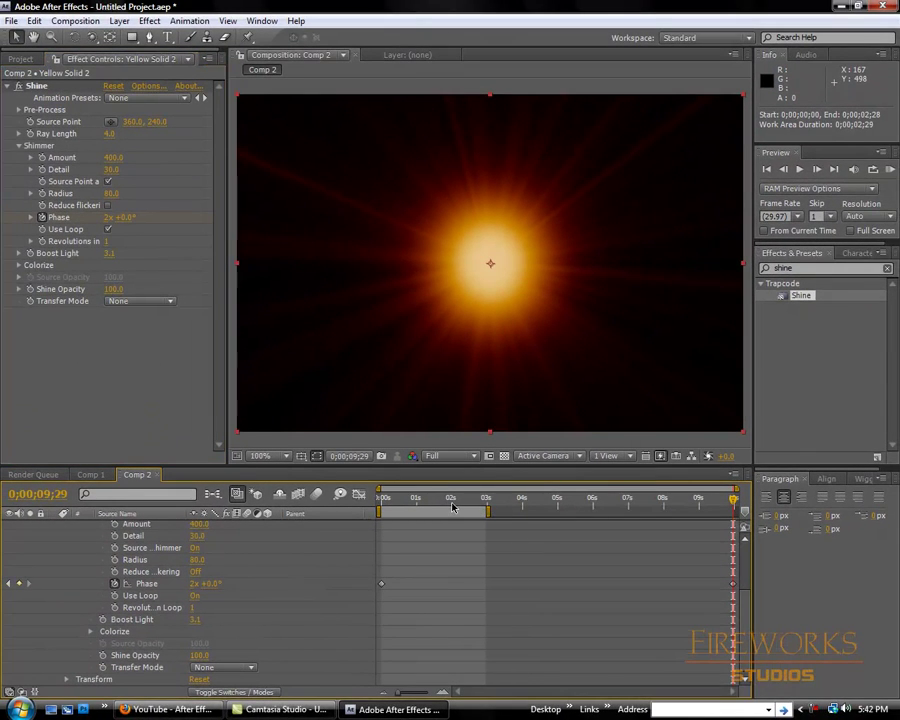
pyautogui.click(452, 500)
pyautogui.press('KP_0')
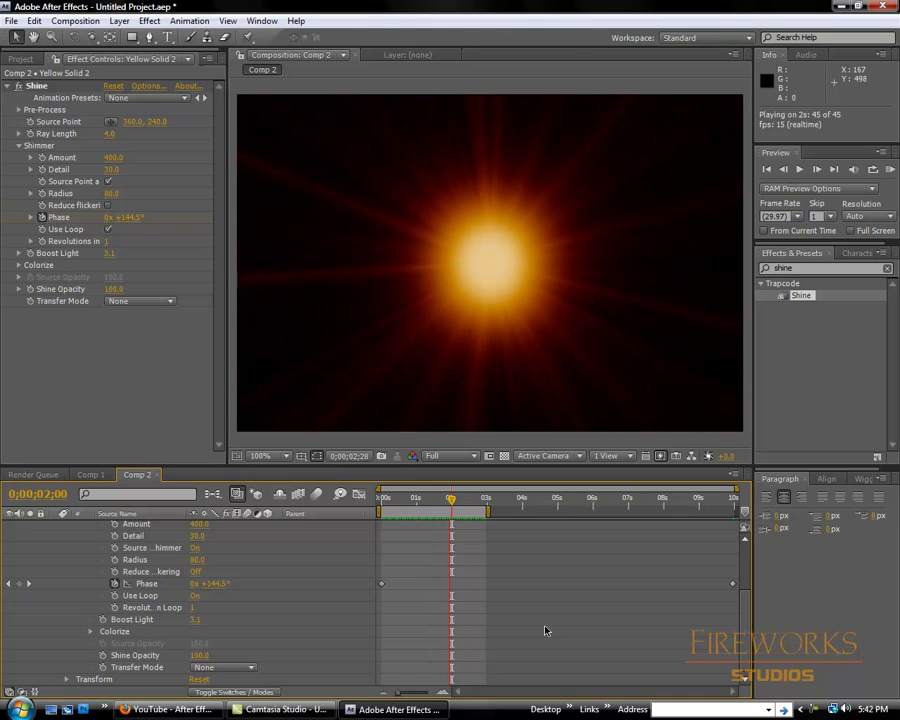
pyautogui.click(109, 207)
pyautogui.click(109, 205)
pyautogui.press('KP_0')
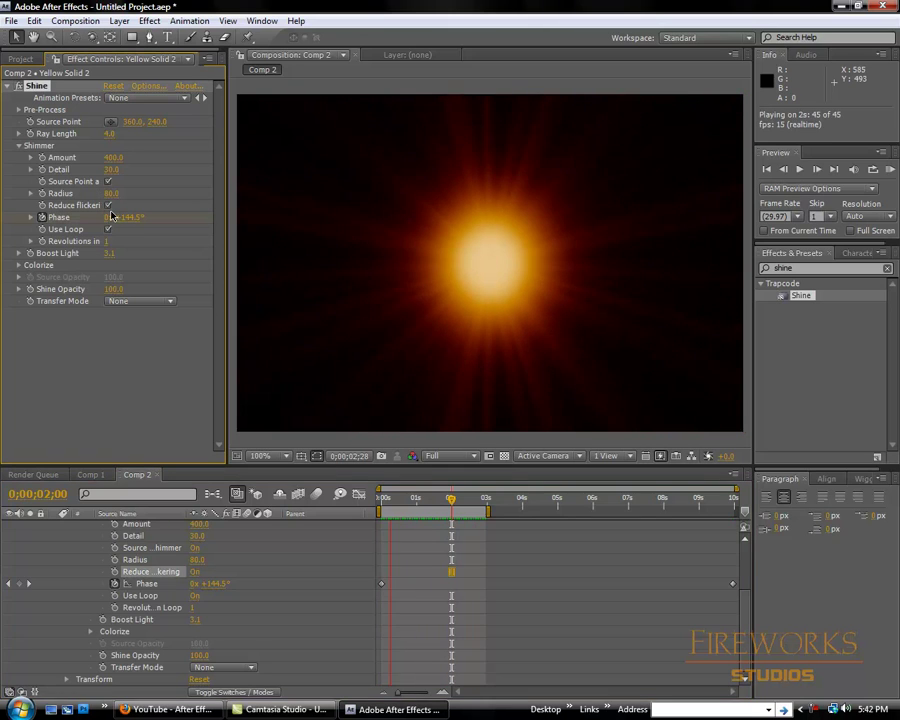
pyautogui.press('space')
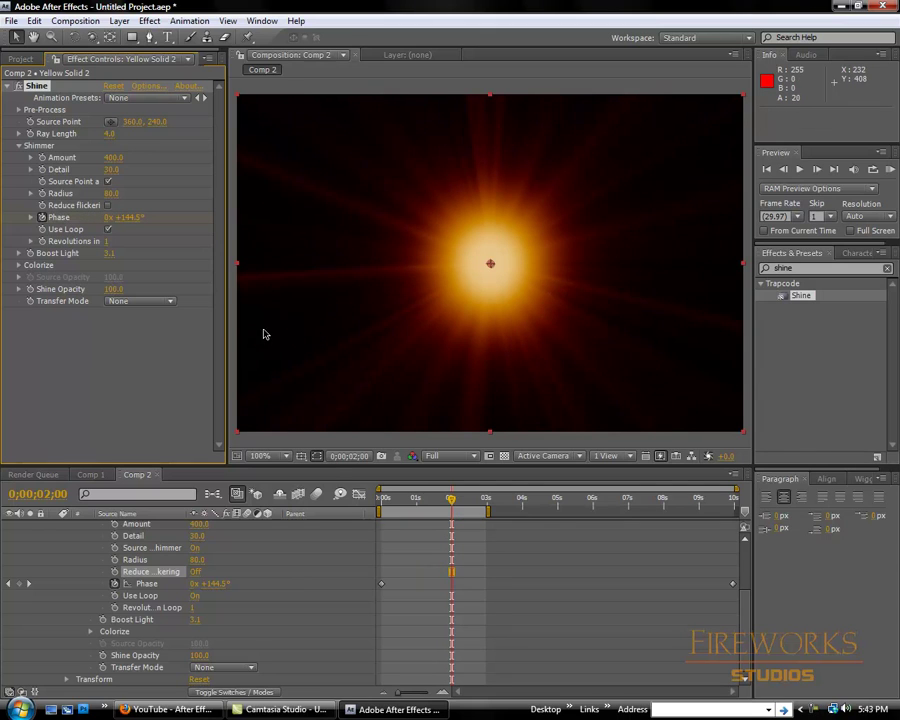
pyautogui.press('KP_0')
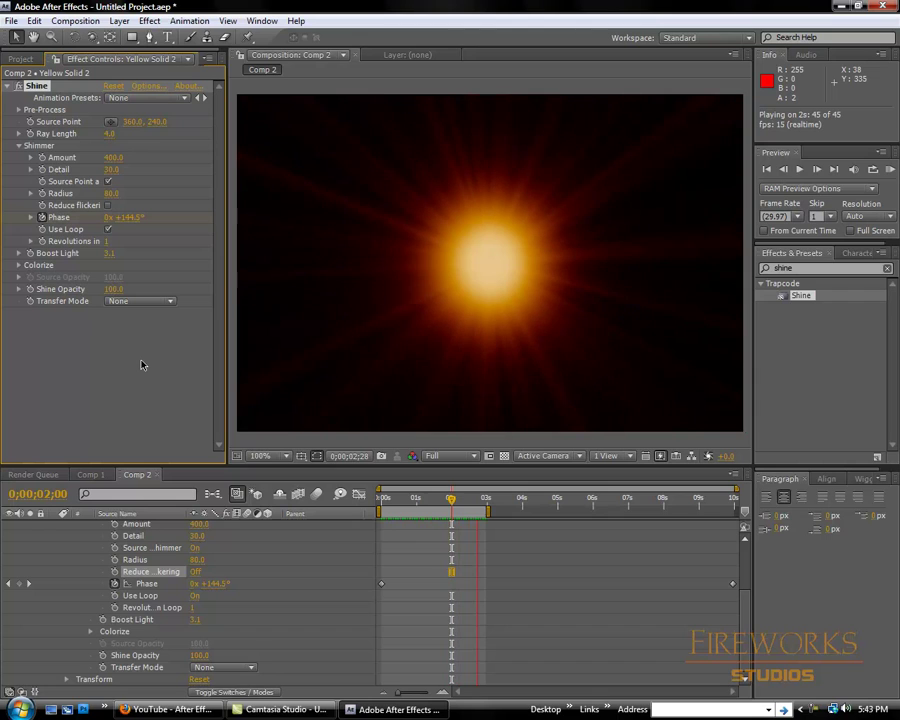